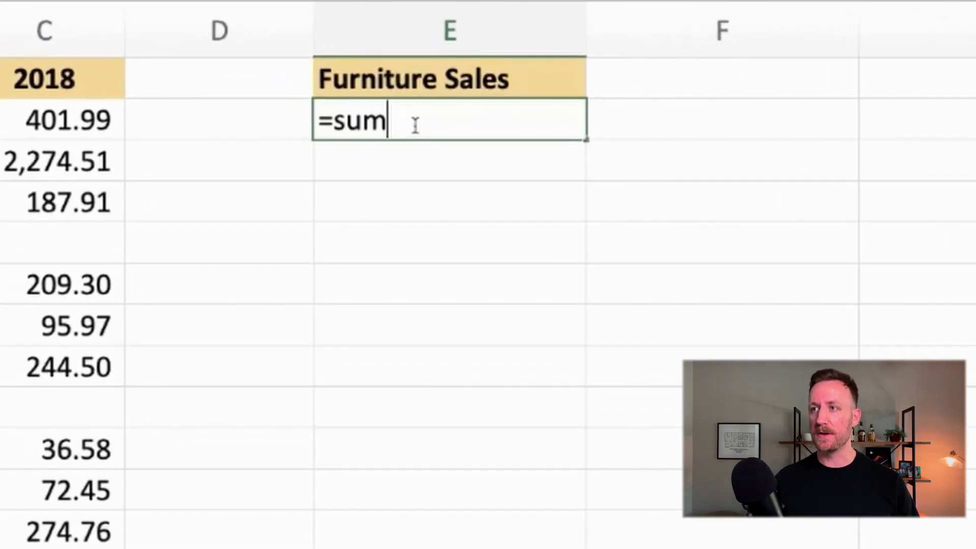
# - Enter the SUMIF range A2:A18 and use Furniture in A2 as the criterion
pyautogui.moveTo(54, 109); pyautogui.dragTo(74, 548)
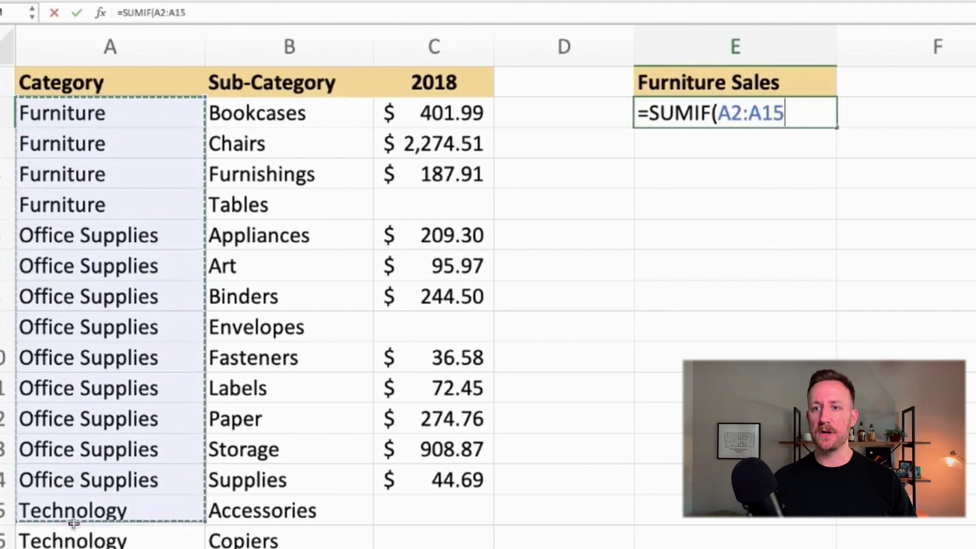
pyautogui.write(',')
pyautogui.click(98, 112)
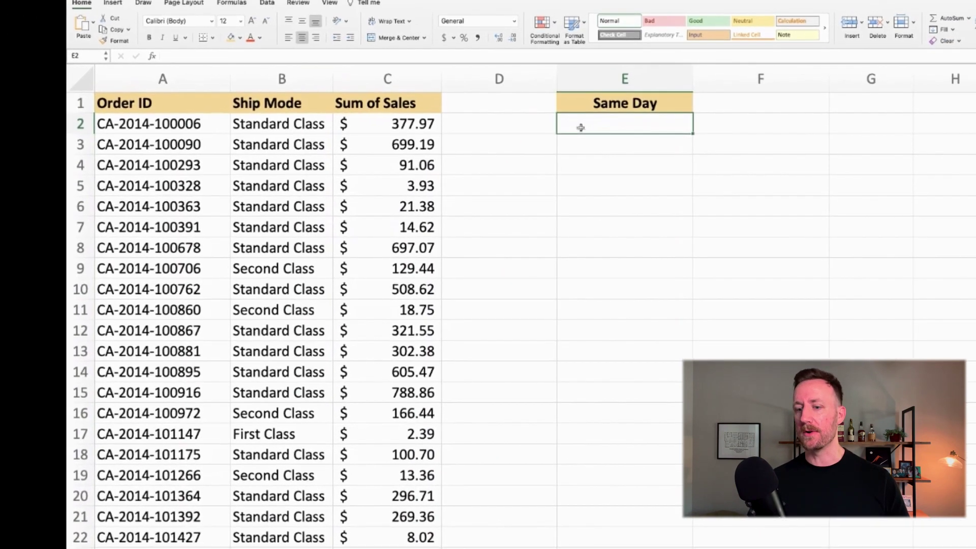
# - Enter a COUNTIF in E2 counting Ship Mode column B entries matching the Same Day heading E1
pyautogui.write('=countif')
pyautogui.press('Tab')
pyautogui.click(146, 32)
pyautogui.write(',')
pyautogui.click(657, 71)
pyautogui.press('Return')
pyautogui.press('Up')
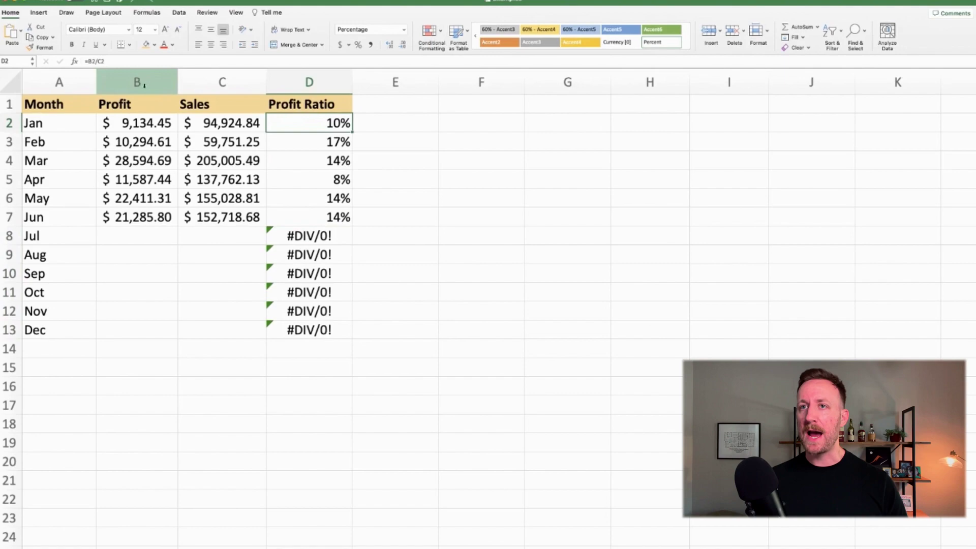
# - Wrap D2's Jan profit ratio formula in IFERROR with "" as the fallback
pyautogui.click(86, 61)
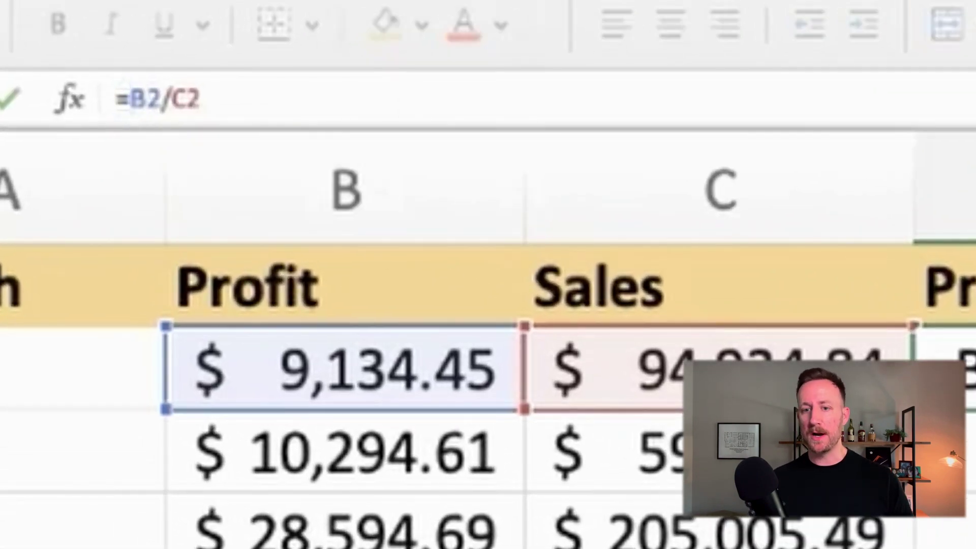
pyautogui.write('ifer')
pyautogui.press('Tab')
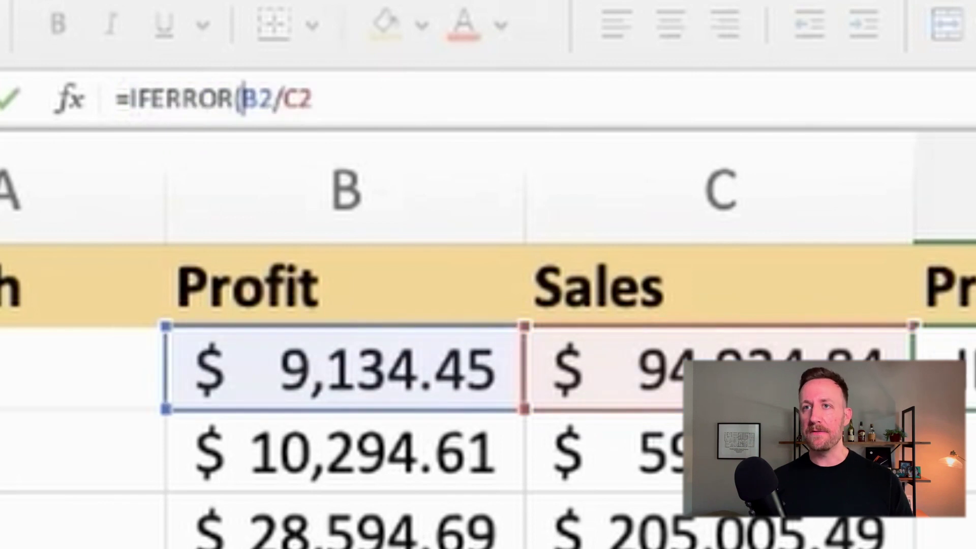
pyautogui.press('Right')
pyautogui.press('Right')
pyautogui.press('Right')
pyautogui.press('Right')
pyautogui.press('Right')
pyautogui.write(',"")')
pyautogui.press('Return')
pyautogui.click(285, 124)
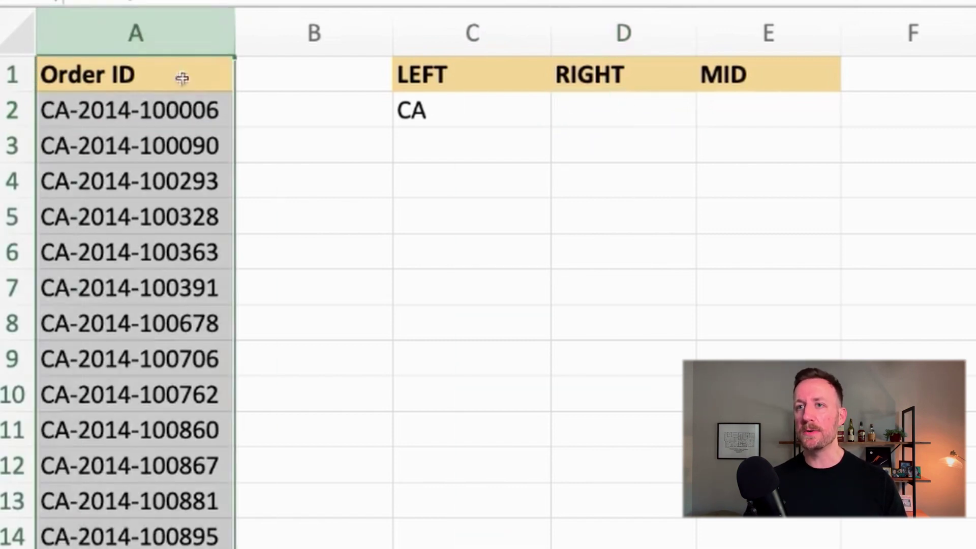
# - Enter =RIGHT(A2,6) in D2 to return 100006 from the first Order ID
pyautogui.doubleClick(140, 110)
pyautogui.moveTo(140, 110); pyautogui.dragTo(232, 111)
pyautogui.click(588, 116)
pyautogui.write('=rig')
pyautogui.press('Tab')
pyautogui.click(193, 115)
pyautogui.write(',6')
pyautogui.press('Return')
pyautogui.click(604, 103)
# - Enter =MID(A2,4,4) in E2 to extract the year 2014 from the Order ID
pyautogui.click(745, 109)
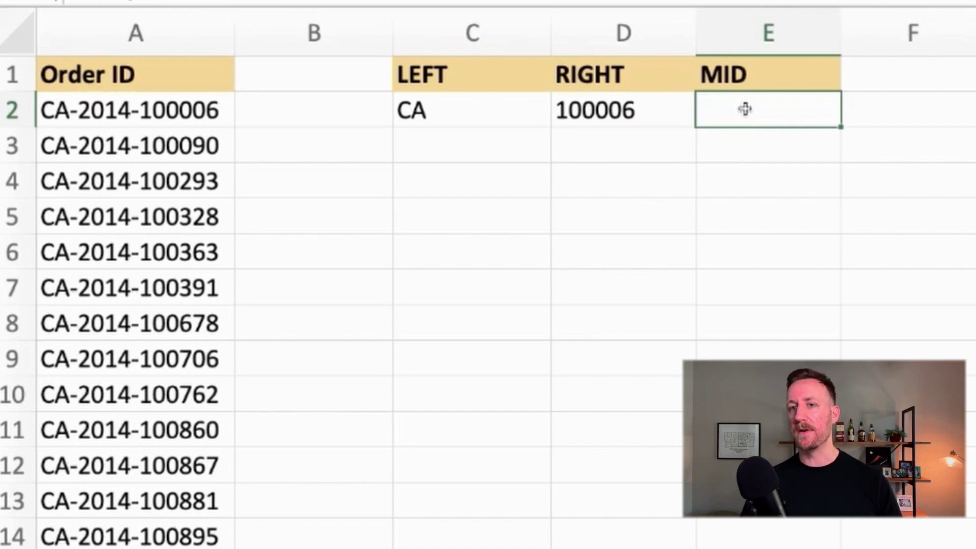
pyautogui.click(134, 110)
pyautogui.click(132, 40)
pyautogui.doubleClick(76, 108)
pyautogui.moveTo(78, 110); pyautogui.dragTo(126, 113)
pyautogui.click(747, 120)
pyautogui.write('=mid')
pyautogui.press('Tab')
pyautogui.click(179, 116)
pyautogui.write(',')
pyautogui.write('4,4')
pyautogui.press('Return')
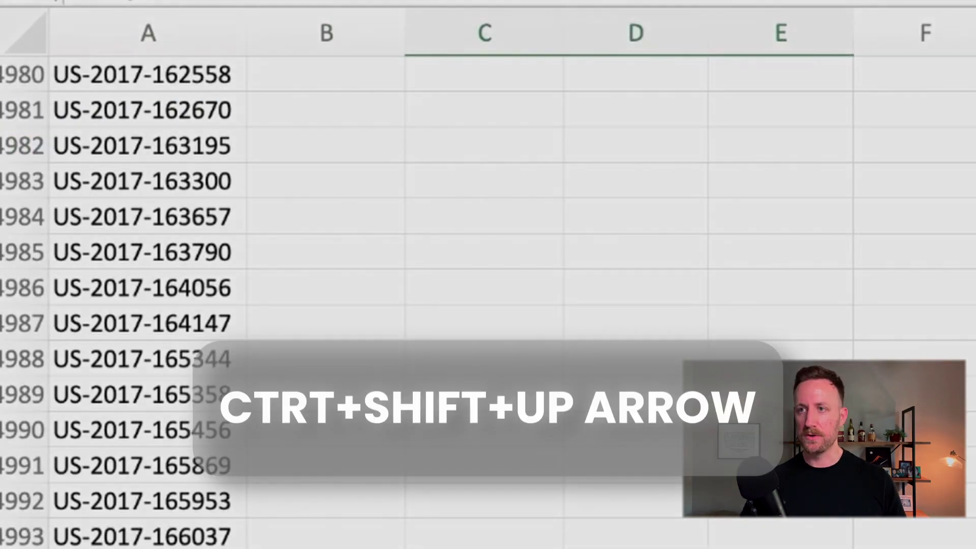
# - Fill the LEFT, RIGHT and MID formulas down to every order row
pyautogui.hotkey('ctrl', 'shift', 'Up')
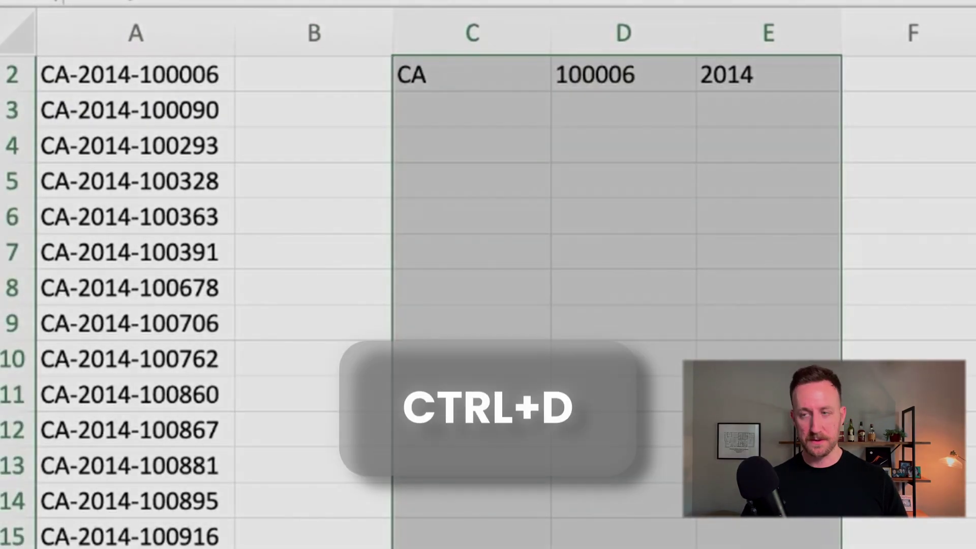
pyautogui.hotkey('ctrl', 'd')
pyautogui.scroll(1, 488, 305)
pyautogui.click(688, 98)
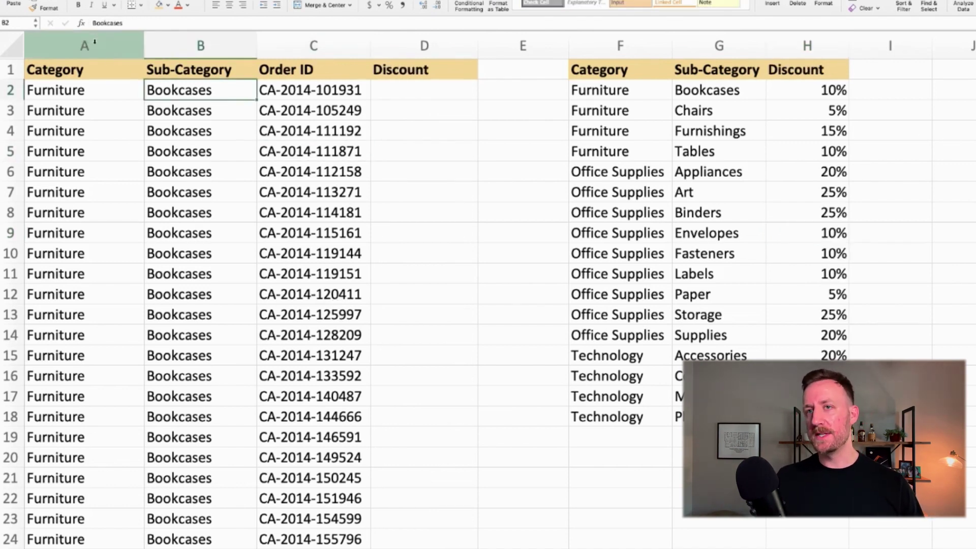
pyautogui.click(94, 42)
pyautogui.click(203, 45)
pyautogui.click(285, 46)
pyautogui.click(606, 48)
pyautogui.click(706, 47)
pyautogui.click(801, 46)
pyautogui.click(725, 48)
pyautogui.click(724, 150)
pyautogui.click(409, 51)
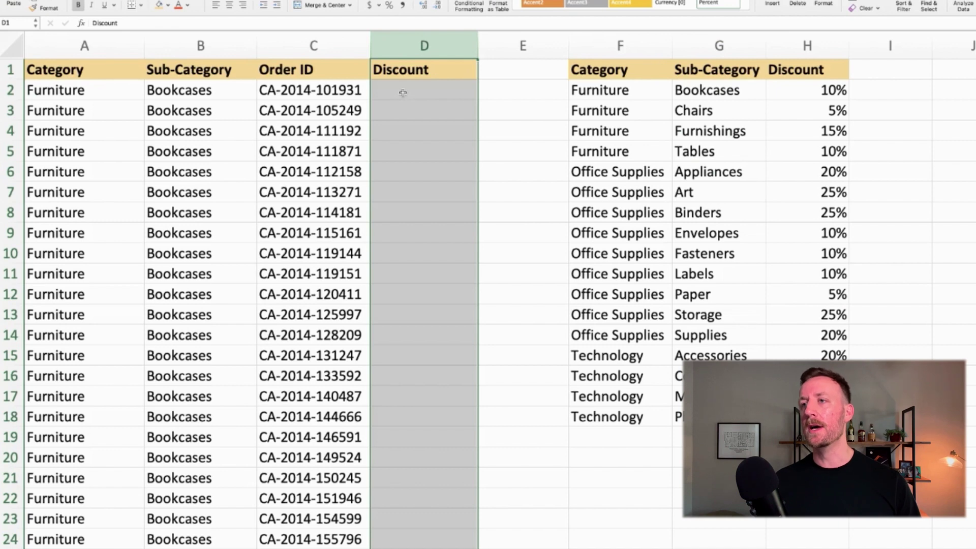
pyautogui.click(403, 93)
pyautogui.click(805, 47)
pyautogui.click(425, 90)
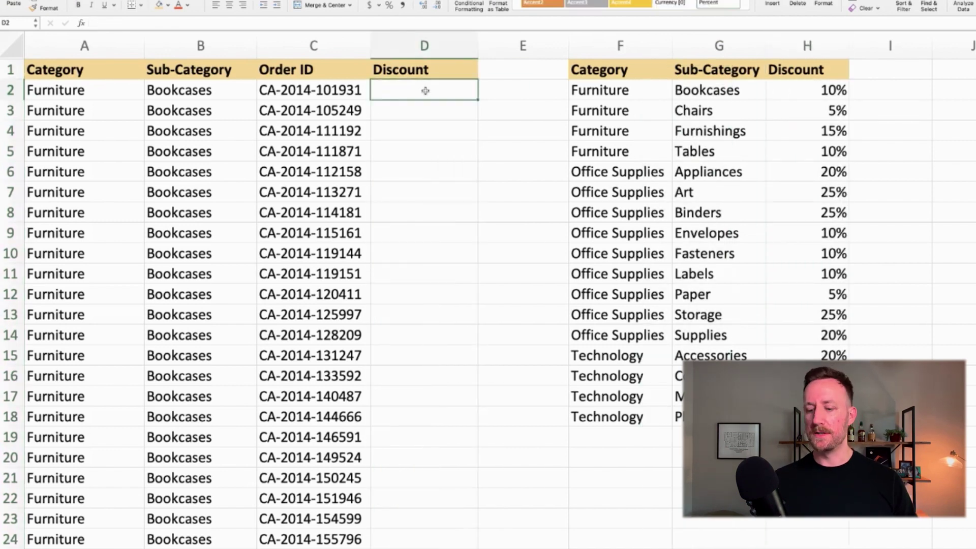
# - Type =XLOOKUP(B2, G:G, H:H in D2 to look up each Sub-Category's discount
pyautogui.doubleClick(425, 91)
pyautogui.write('=x;')
pyautogui.press('Tab')
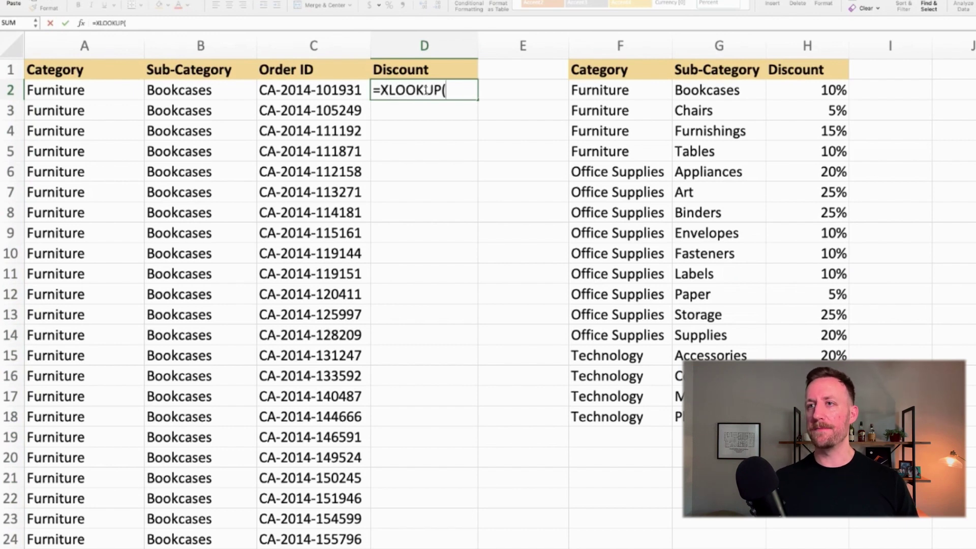
pyautogui.click(228, 89)
pyautogui.write(',')
pyautogui.click(700, 55)
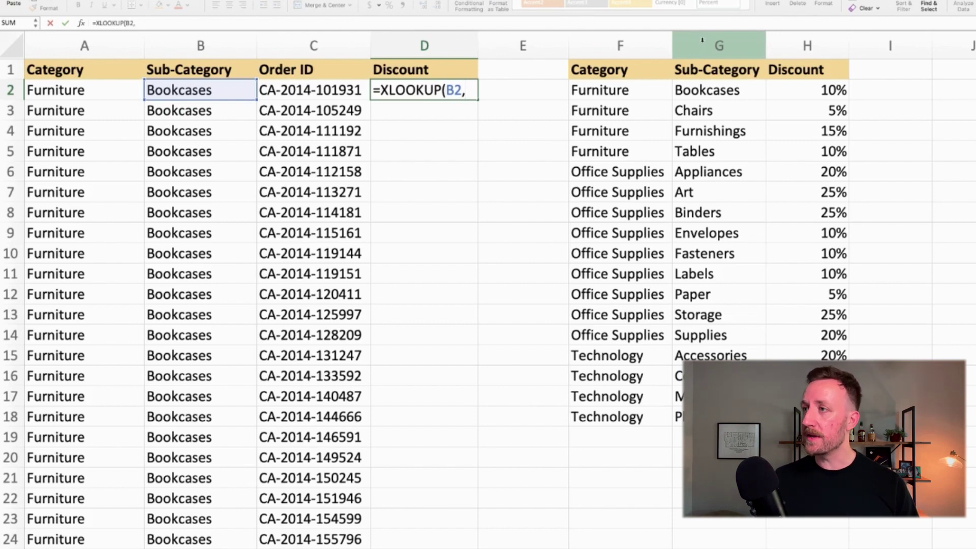
pyautogui.click(702, 40)
pyautogui.write(',')
pyautogui.click(801, 45)
# - Commit the XLOOKUP in D2 and fill it down column D to the last order row
pyautogui.press('Return')
pyautogui.click(415, 90)
pyautogui.press('Left')
pyautogui.hotkey('ctrl', 'Down')
pyautogui.press('Right')
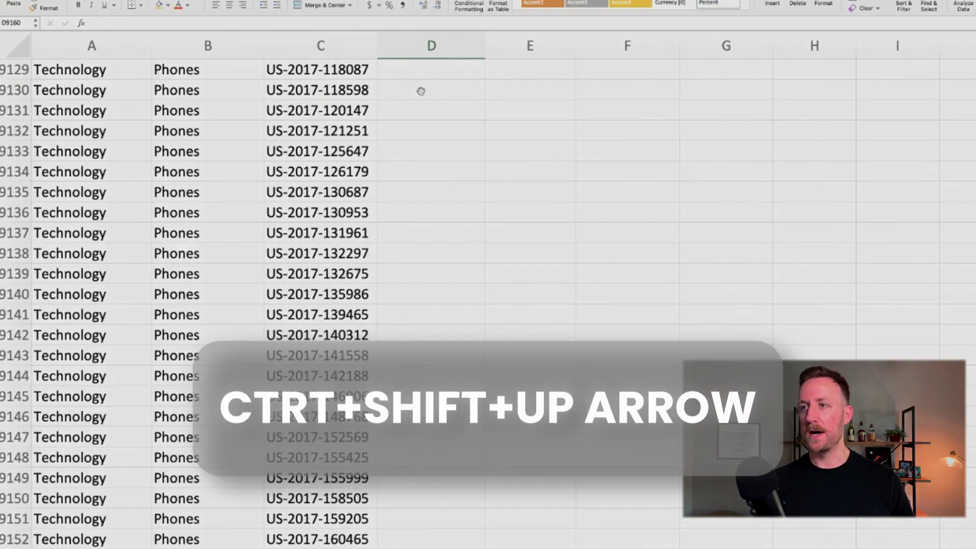
pyautogui.hotkey('ctrl', 'shift', 'Up')
pyautogui.hotkey('ctrl', 'd')
pyautogui.click(428, 171)
pyautogui.scroll(1, 428, 170)
pyautogui.click(426, 169)
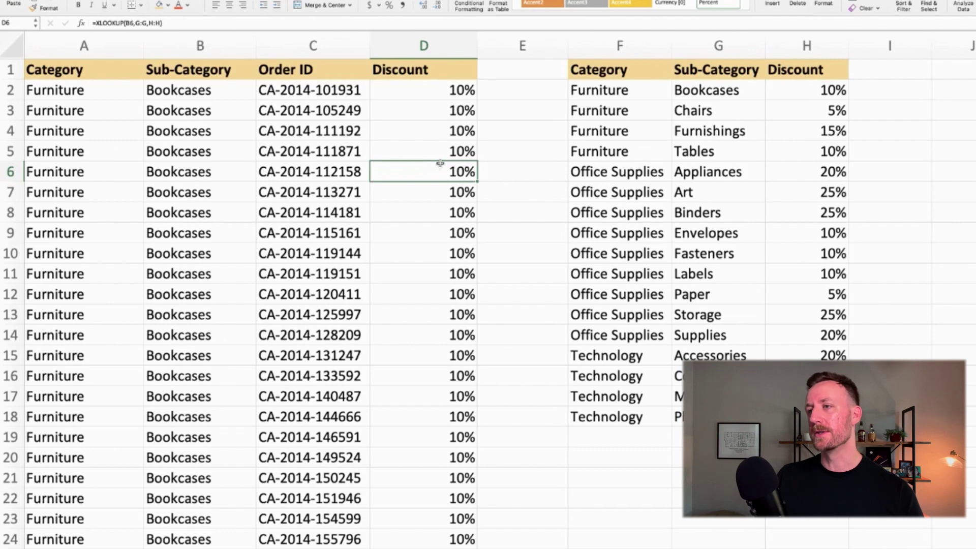